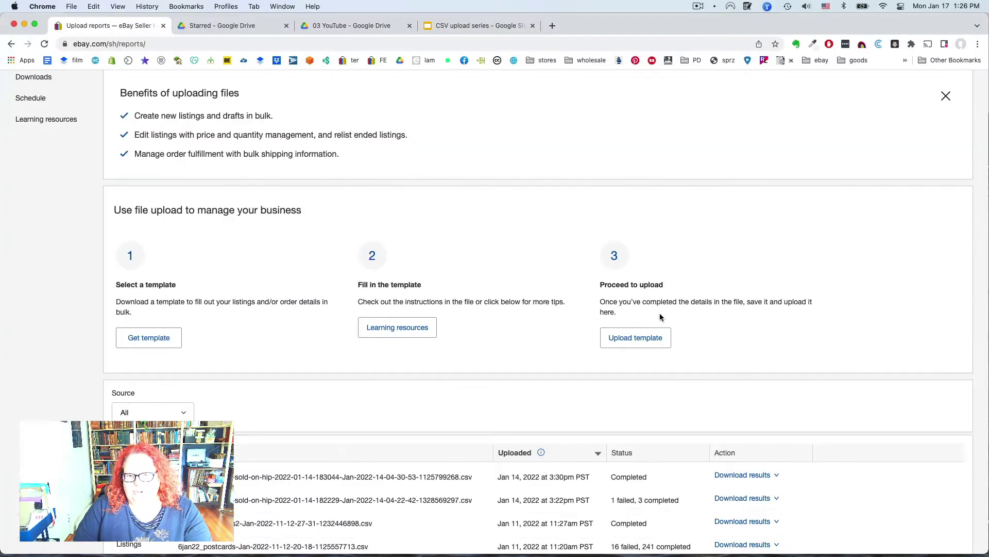
Step: Dismiss the upload dialog and open Download results for the 6jan22_postcards upload with 16 failures
left_click(636, 338)
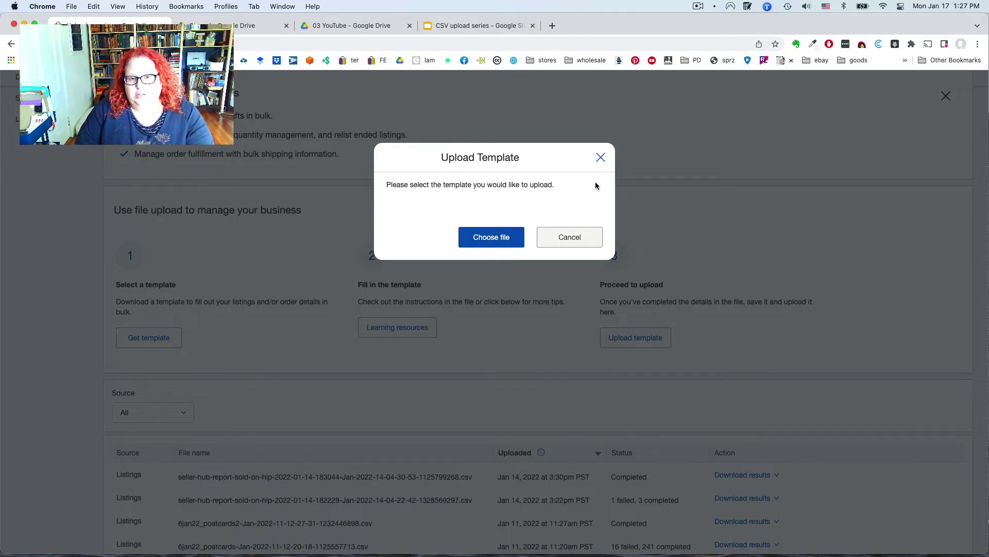
left_click(601, 157)
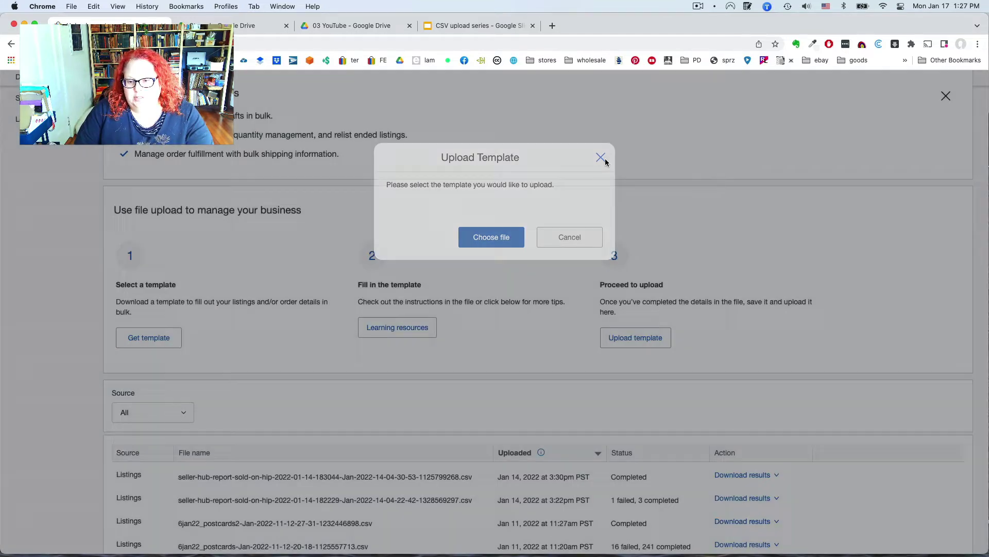
scroll(753, 475, "down", 4)
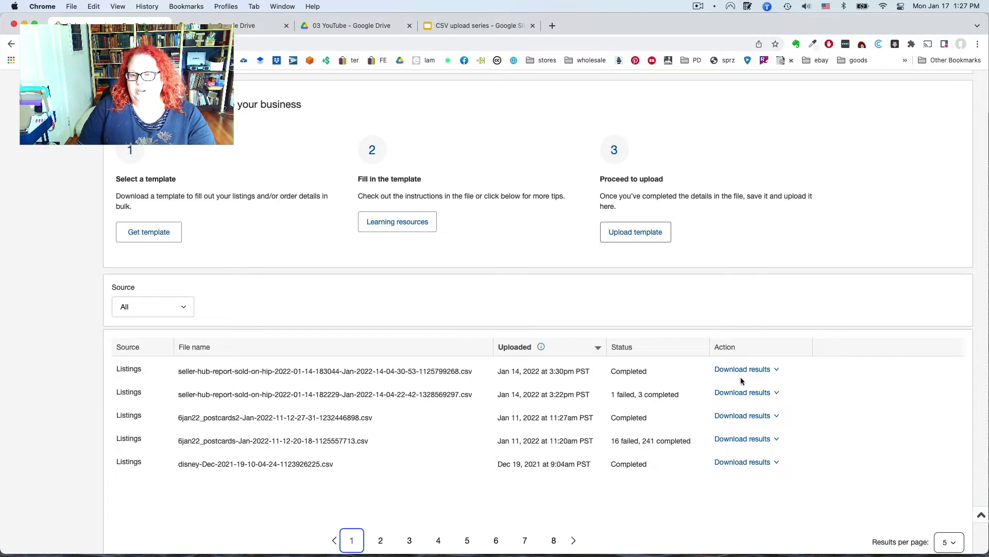
scroll(779, 368, "down", 1)
scroll(779, 364, "down", 3)
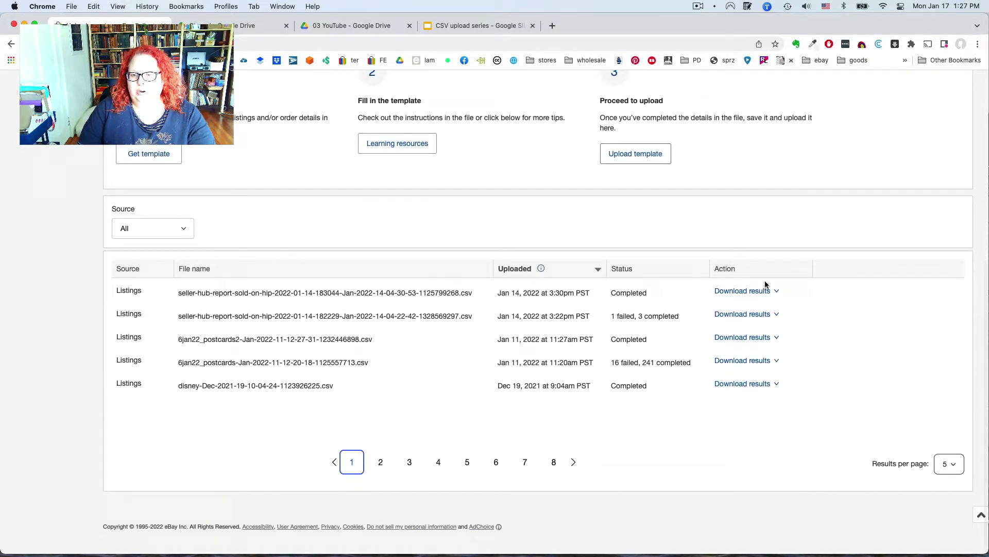
left_click(780, 292)
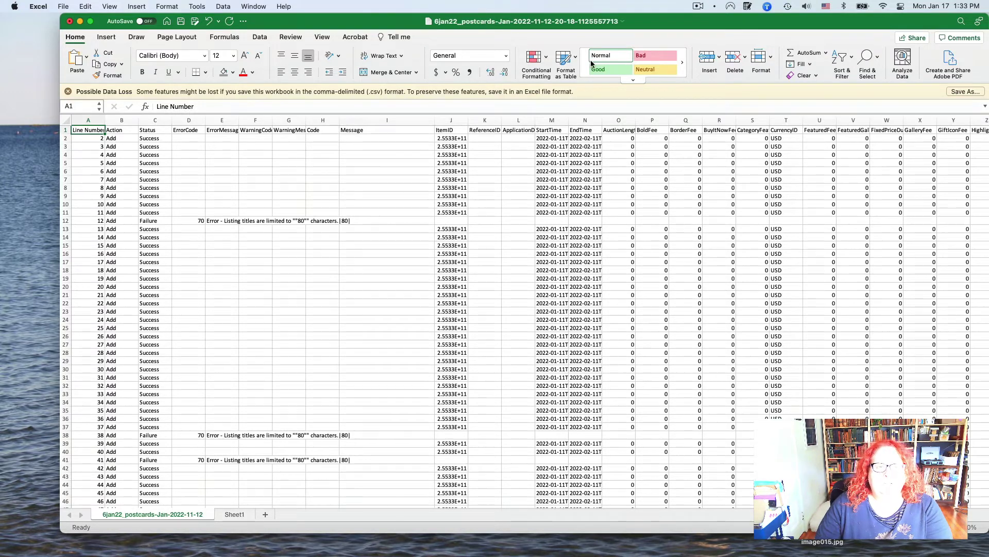
Step: Widen ErrorMessage column E to show full messages, then select the failed row 12
left_click(215, 119)
left_click_drag(239, 120, 354, 133)
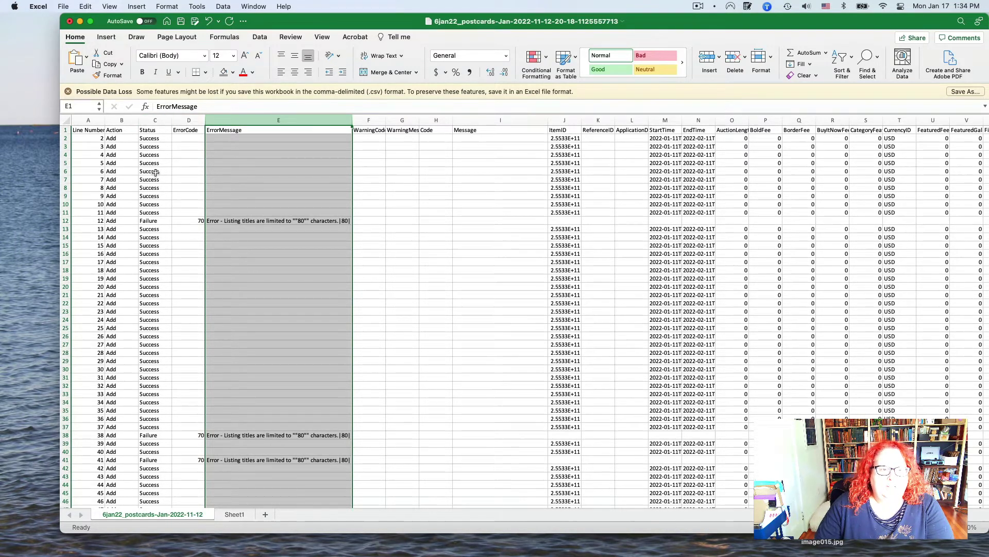
left_click(151, 221)
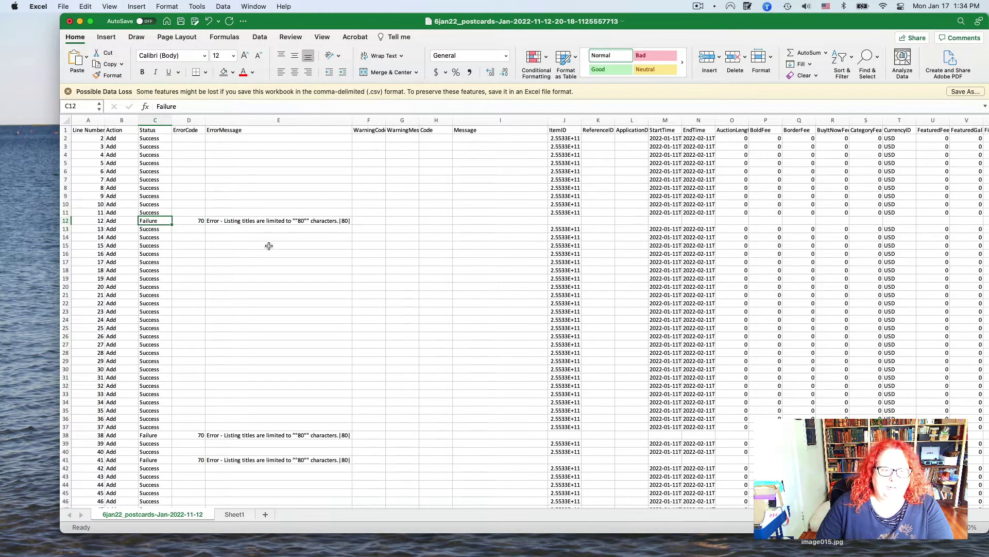
left_click(66, 221)
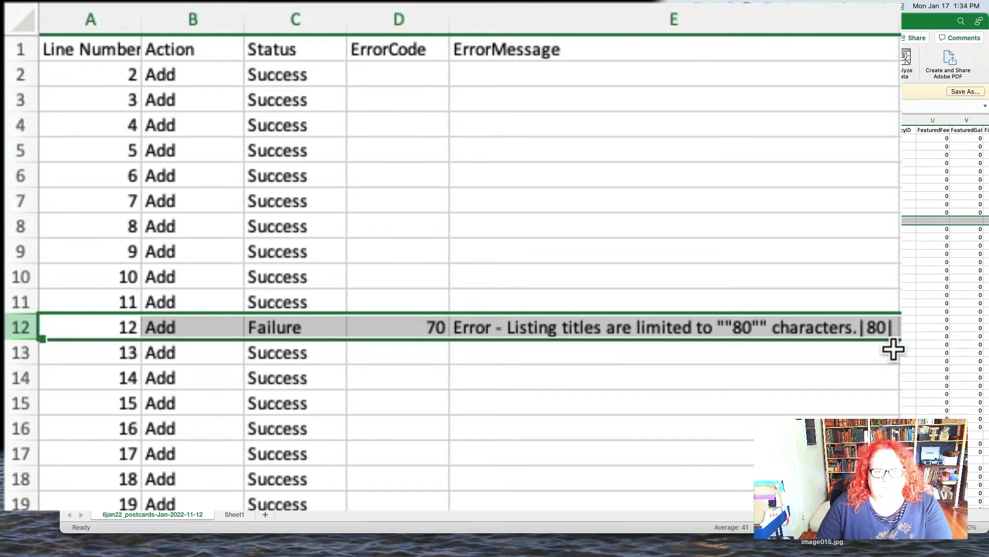
scroll(893, 349, "down", 6)
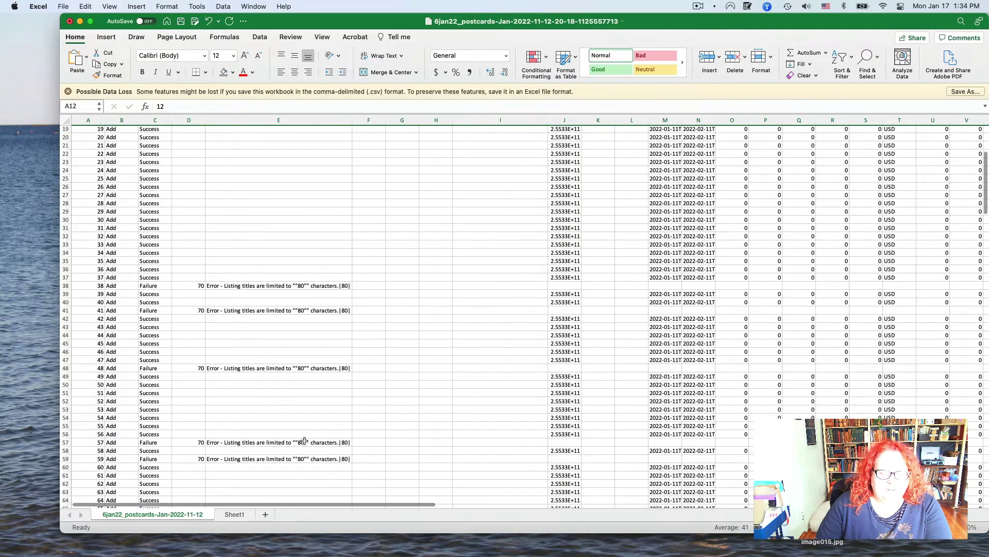
scroll(304, 441, "down", 8)
scroll(331, 438, "down", 16)
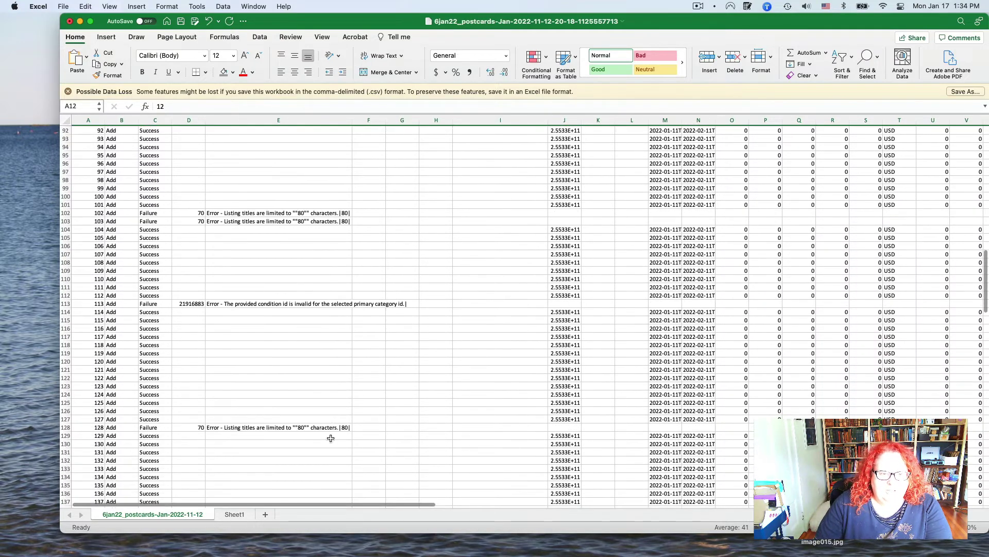
left_click(231, 303)
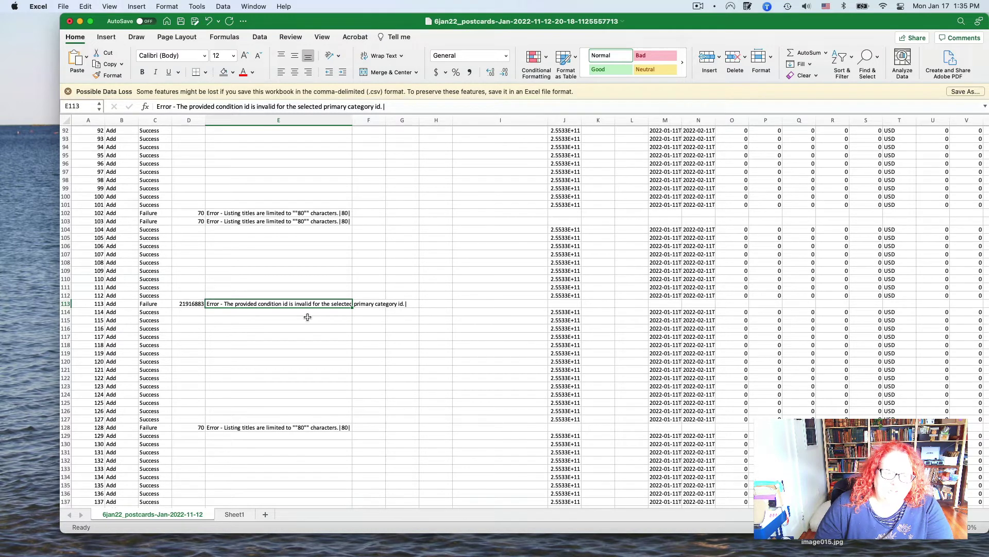
scroll(283, 305, "down", 4)
scroll(283, 305, "down", 10)
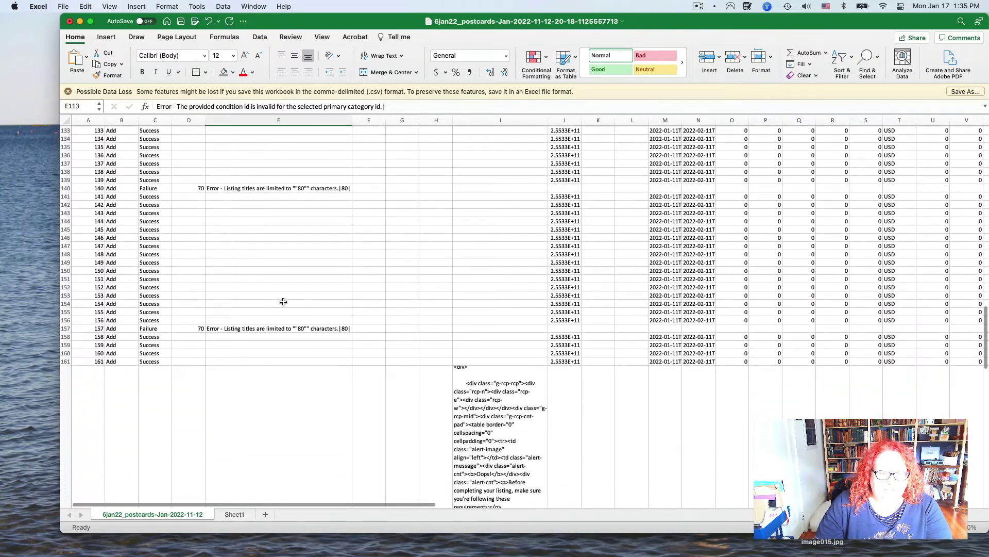
scroll(284, 301, "down", 12)
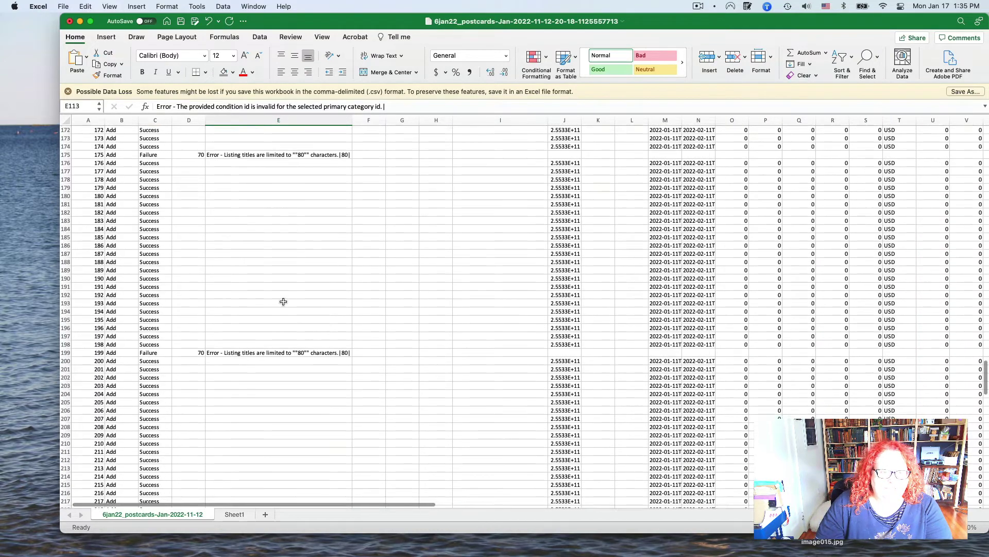
scroll(284, 301, "down", 12)
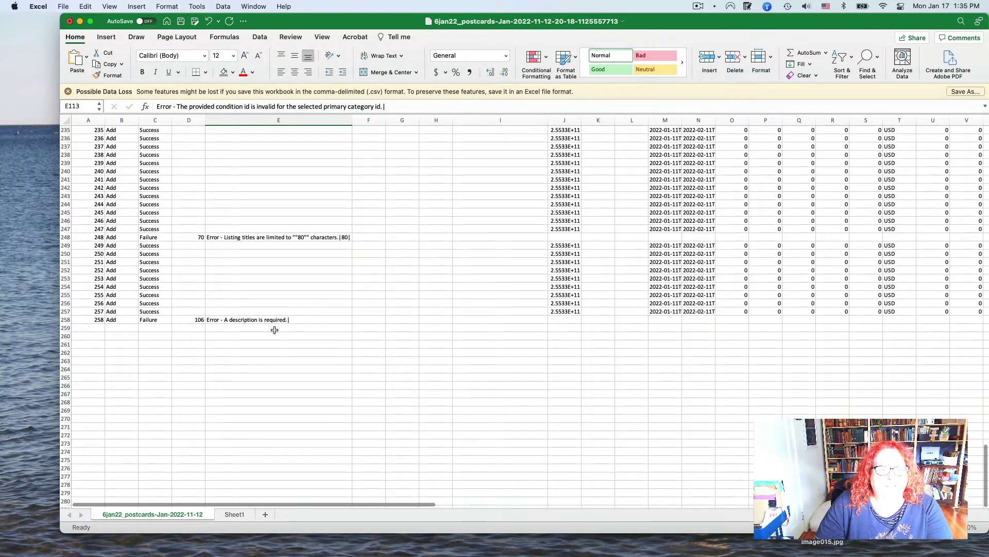
left_click(288, 320)
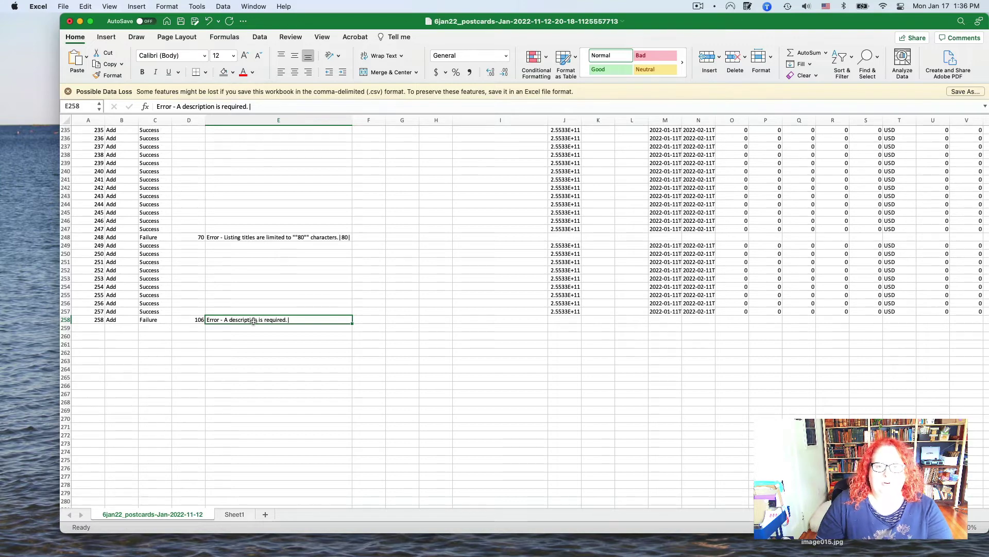
scroll(253, 321, "up", 20)
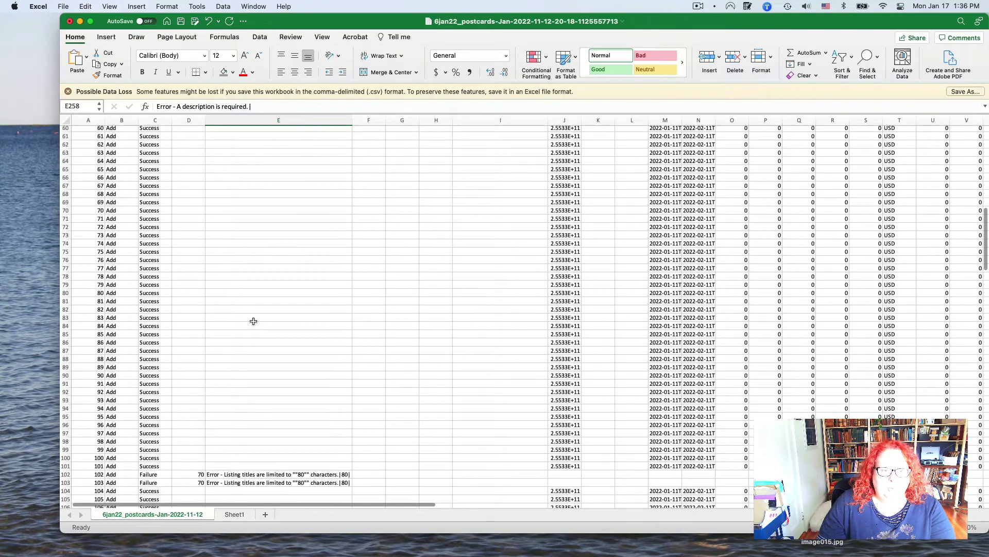
scroll(253, 320, "up", 10)
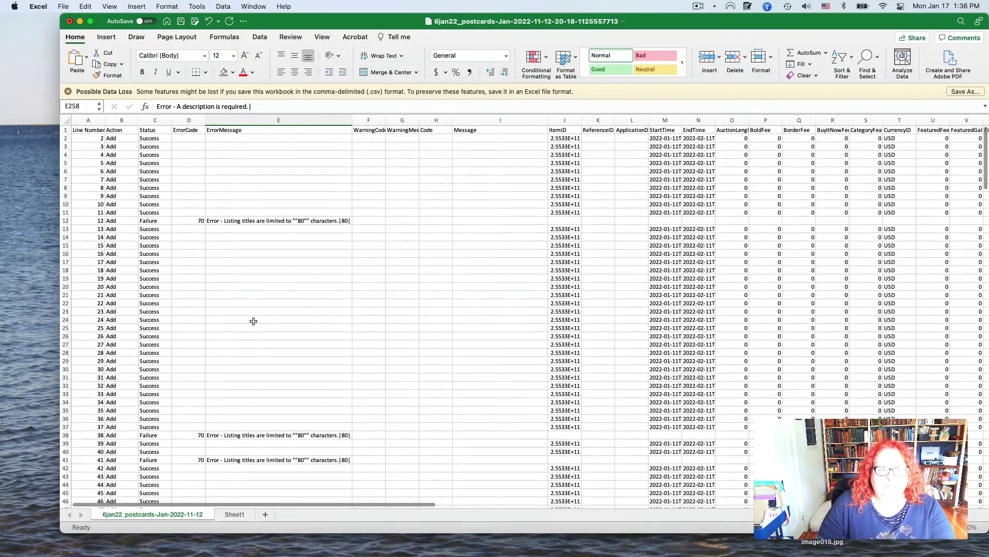
Step: Switch from the upload results to the 14jan22_postcards listing template workbook via the Window menu
left_click(258, 5)
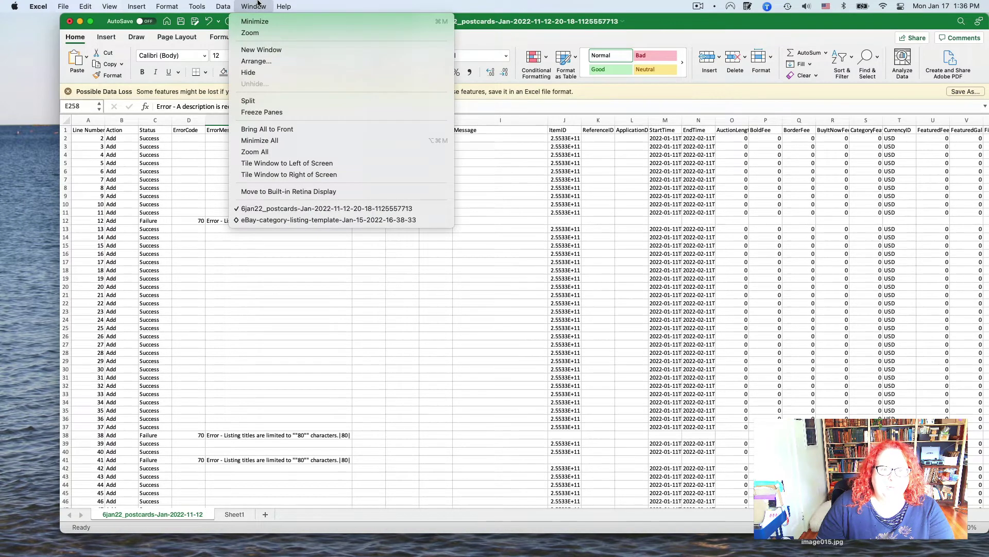
left_click(276, 209)
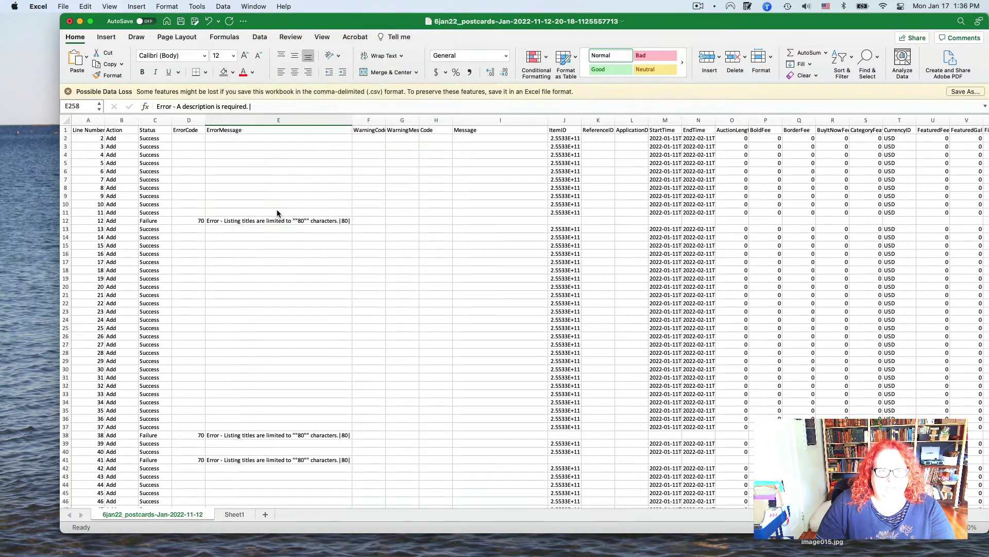
left_click(260, 5)
left_click(262, 220)
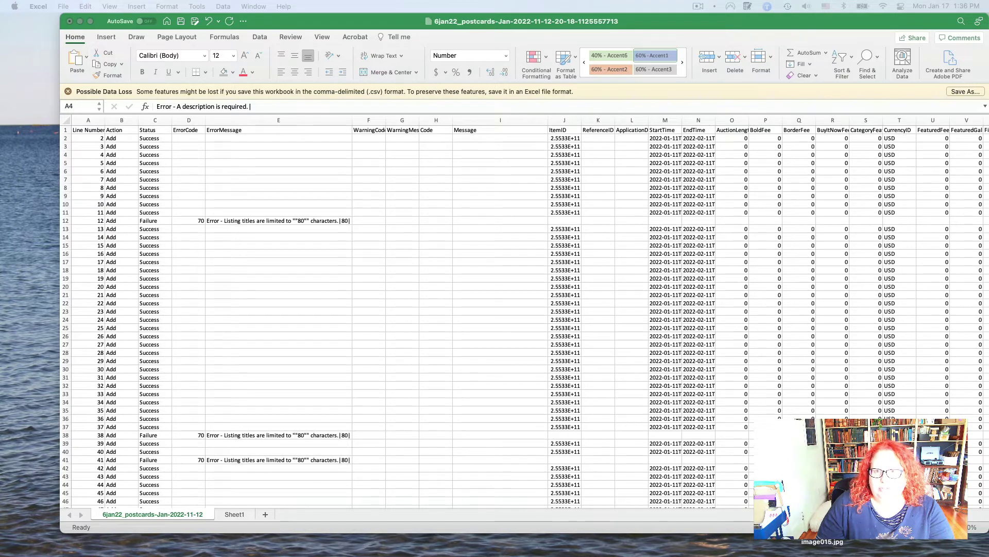
left_click(698, 5)
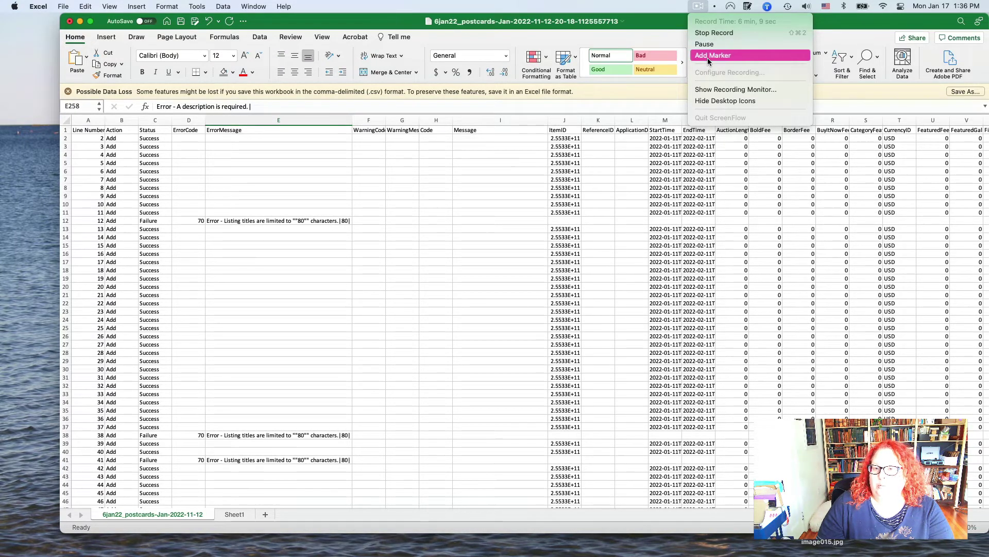
left_click(704, 45)
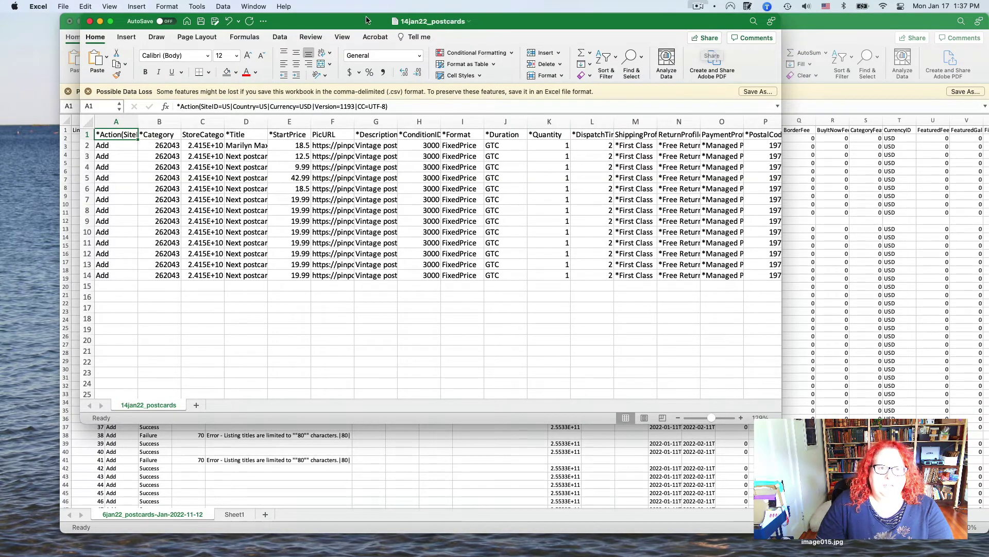
Step: Move the template aside and select failed row 12 in the upload results workbook
left_click_drag(366, 20, 576, 14)
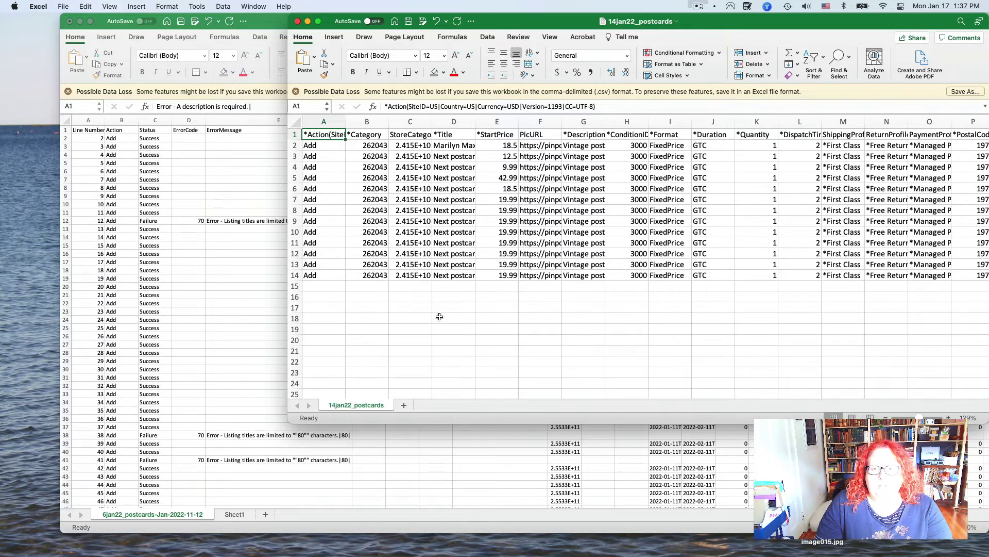
left_click(263, 170)
left_click(88, 219)
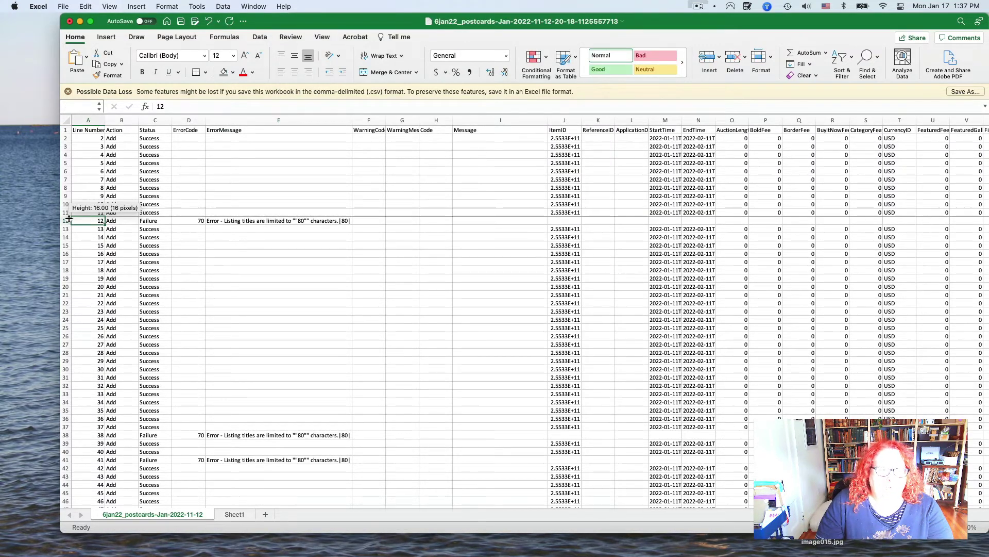
left_click(66, 220)
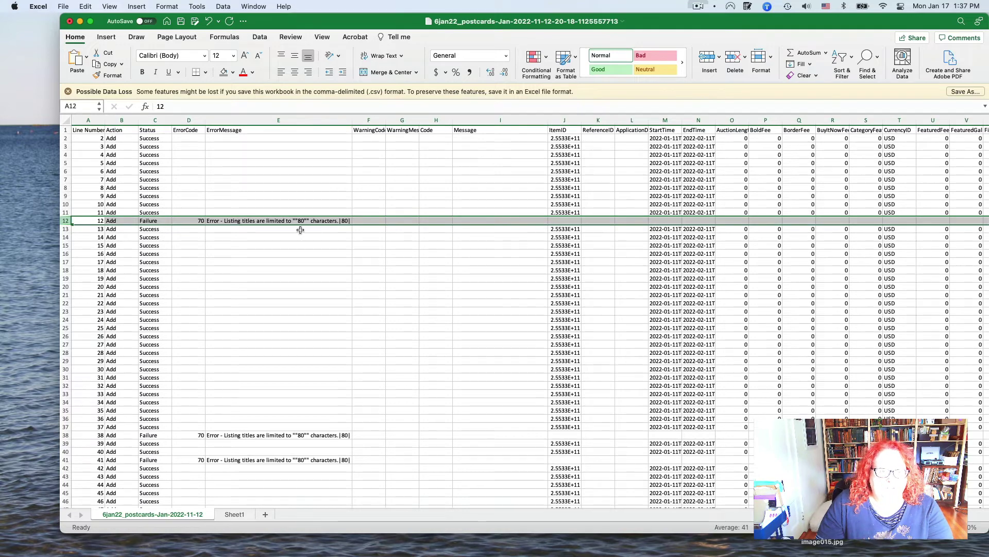
key("super+Tab")
Step: Move the report aside and select row 12 and title cell D12 in the 14jan22_postcards template
left_click(607, 19)
left_click_drag(607, 20, 512, 170)
left_click(529, 24)
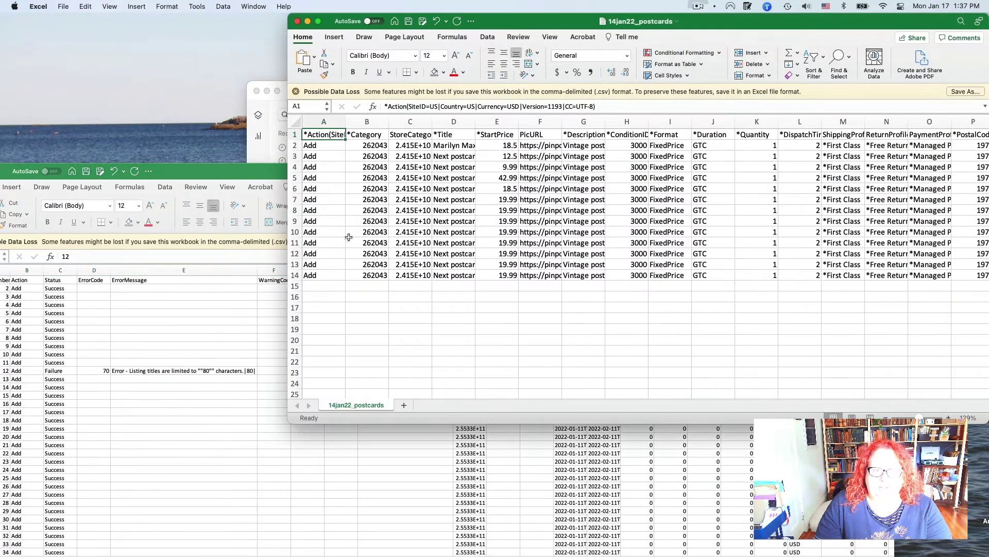
left_click(295, 253)
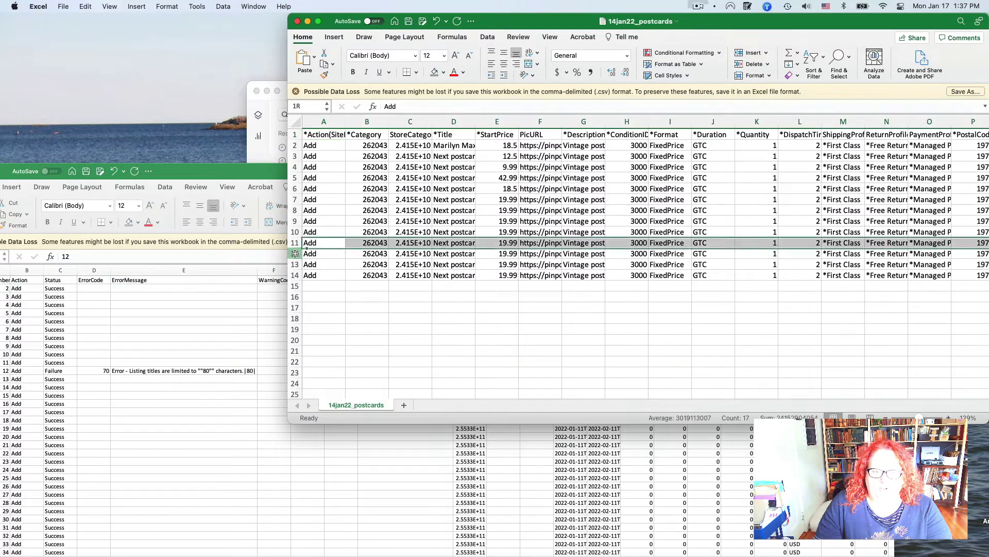
left_click(459, 252)
Step: Clear the contents of template rows 2–11
left_click_drag(295, 242, 295, 145)
right_click(359, 176)
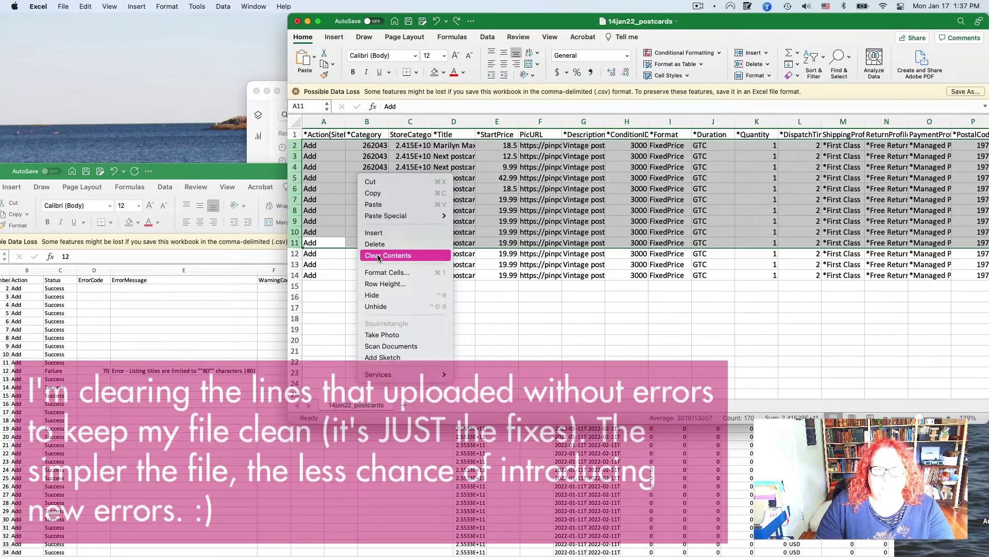
left_click(378, 255)
left_click(332, 256)
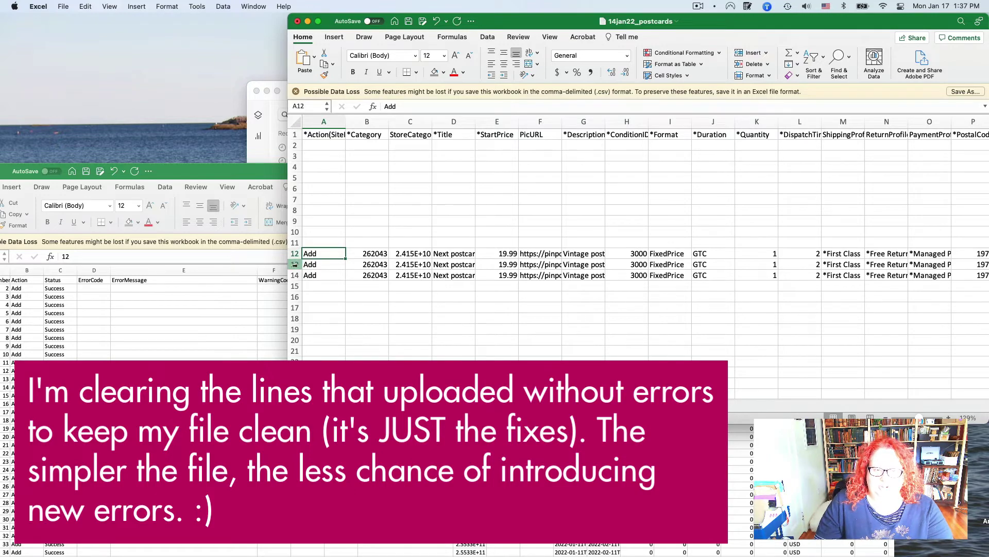
Step: Clear the contents of template rows 13–14, leaving only row 12
left_click(297, 264)
left_click_drag(299, 265, 298, 275)
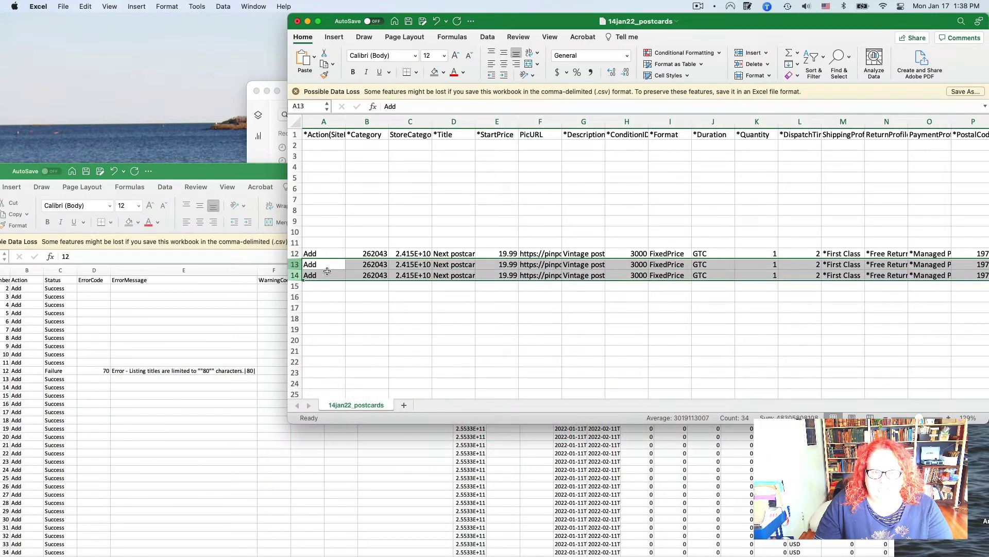
right_click(328, 273)
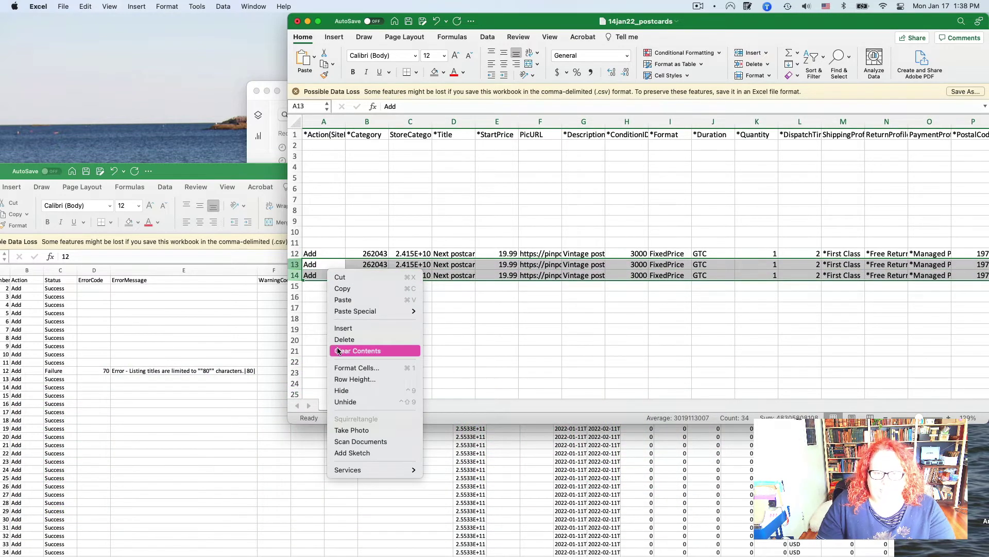
left_click(363, 350)
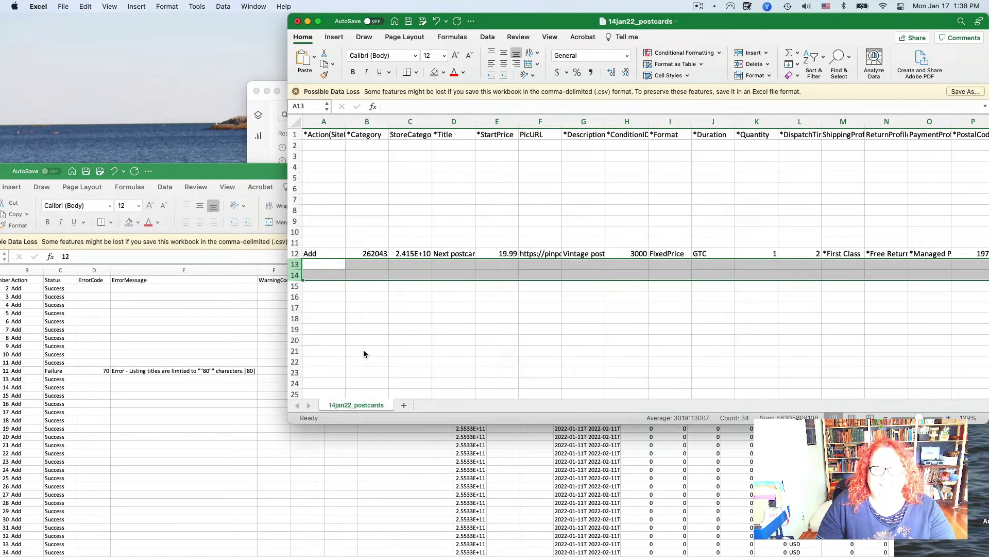
left_click(364, 351)
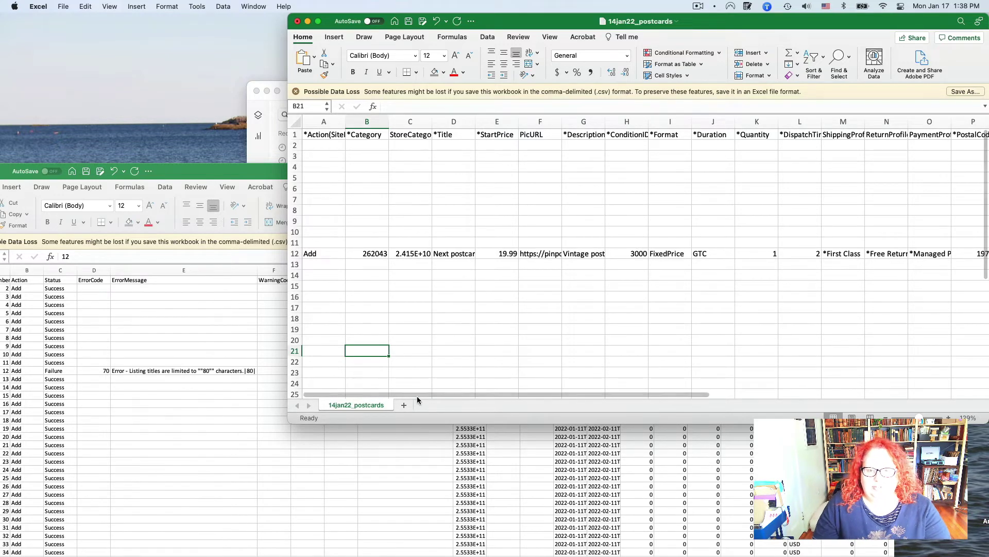
Step: Return to the eBay Seller Hub upload reports page and scroll through the uploads table
left_click(247, 160)
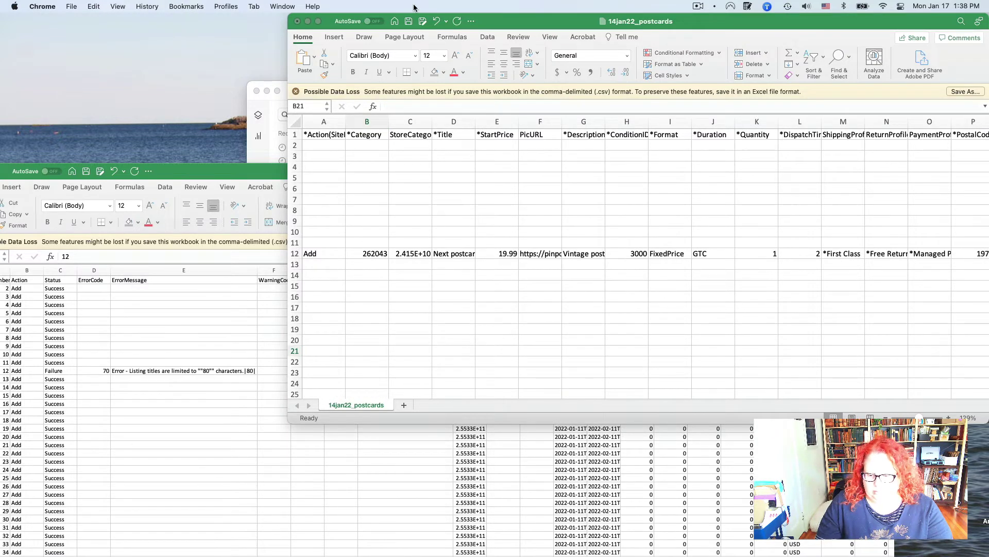
left_click(282, 6)
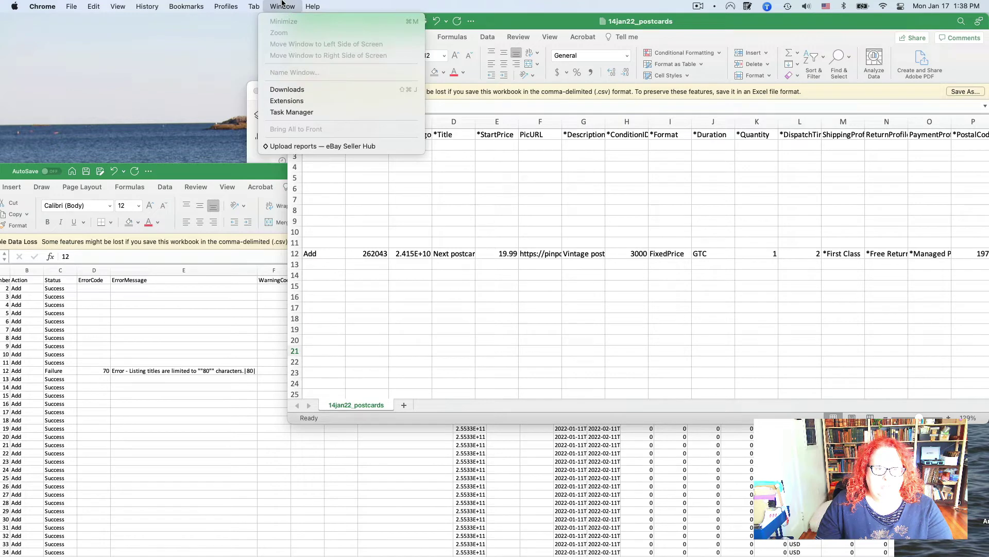
left_click(303, 146)
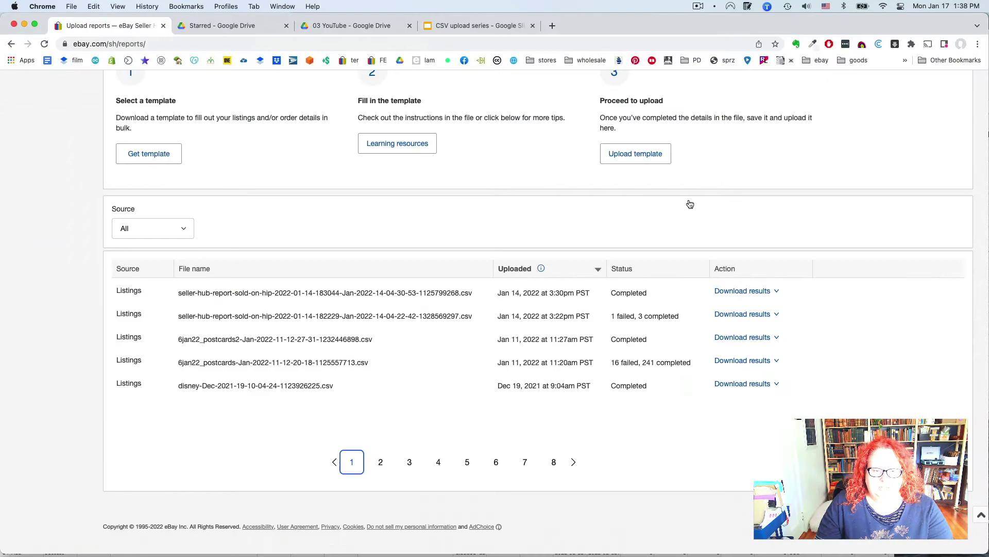
scroll(671, 314, "up", 4)
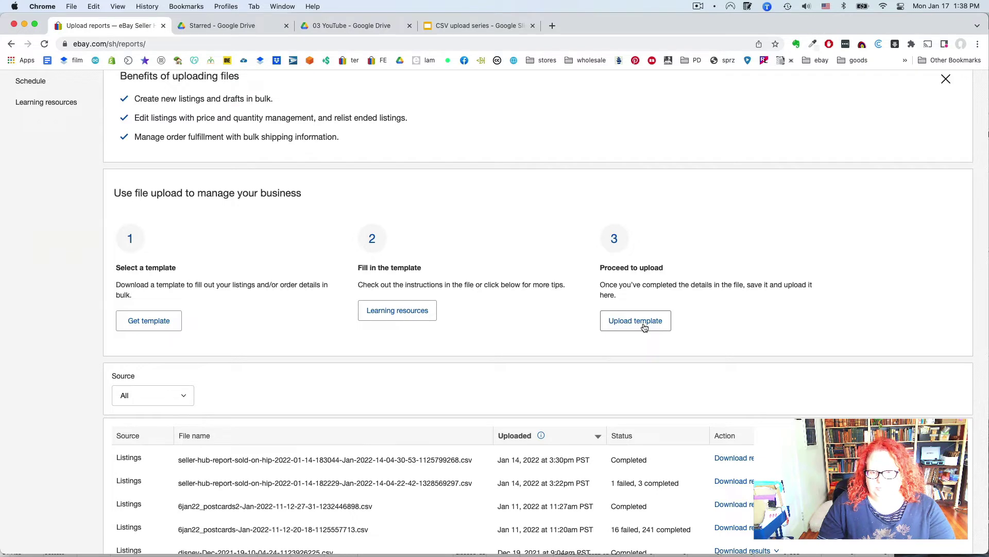
scroll(644, 327, "down", 3)
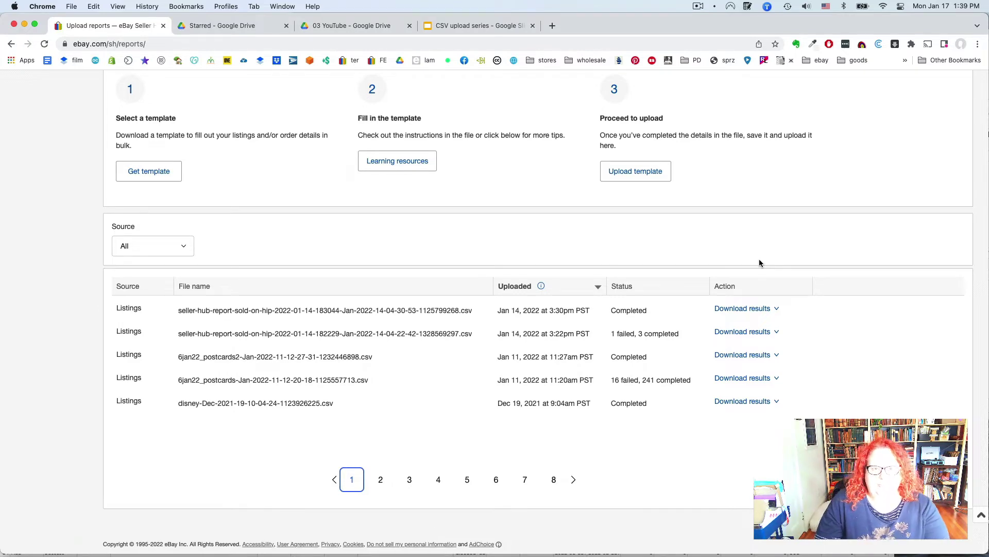
scroll(760, 262, "up", 6)
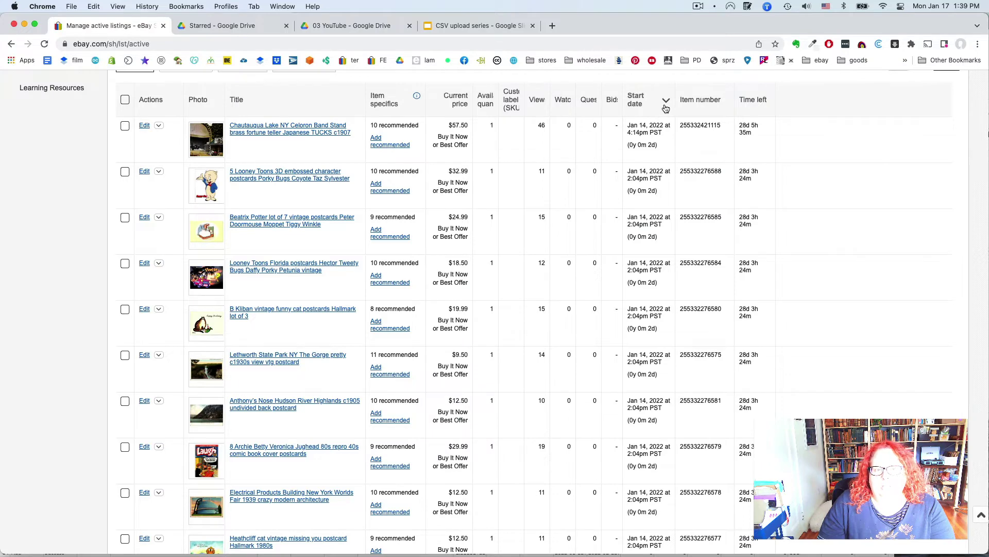
left_click(665, 106)
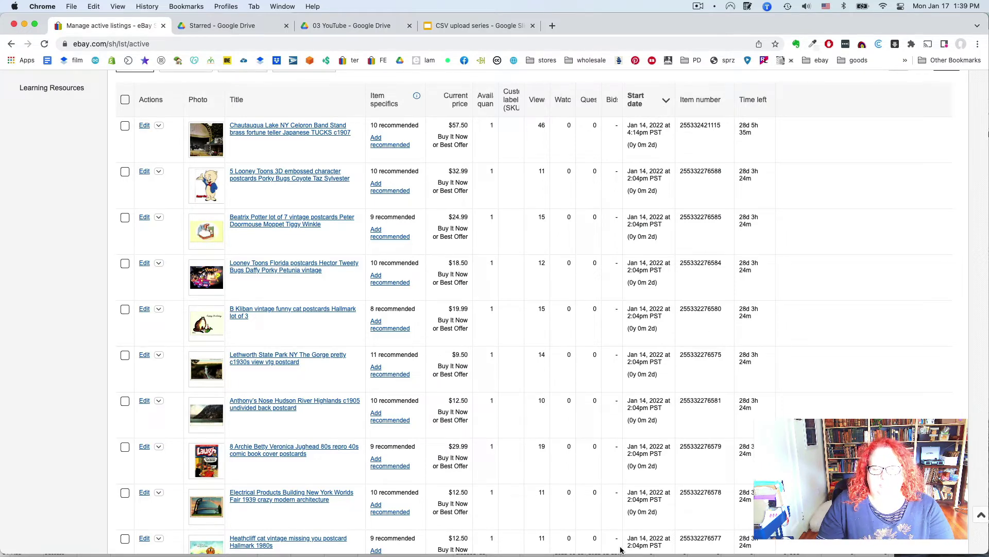
scroll(378, 312, "down", 10)
scroll(378, 312, "down", 8)
scroll(376, 312, "down", 15)
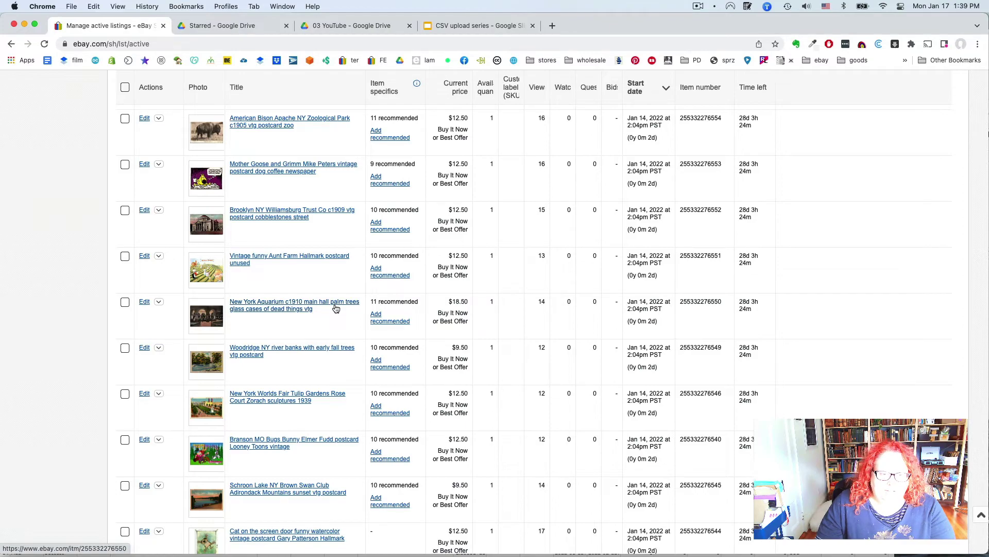
scroll(335, 308, "down", 5)
scroll(336, 309, "up", 8)
scroll(335, 308, "up", 10)
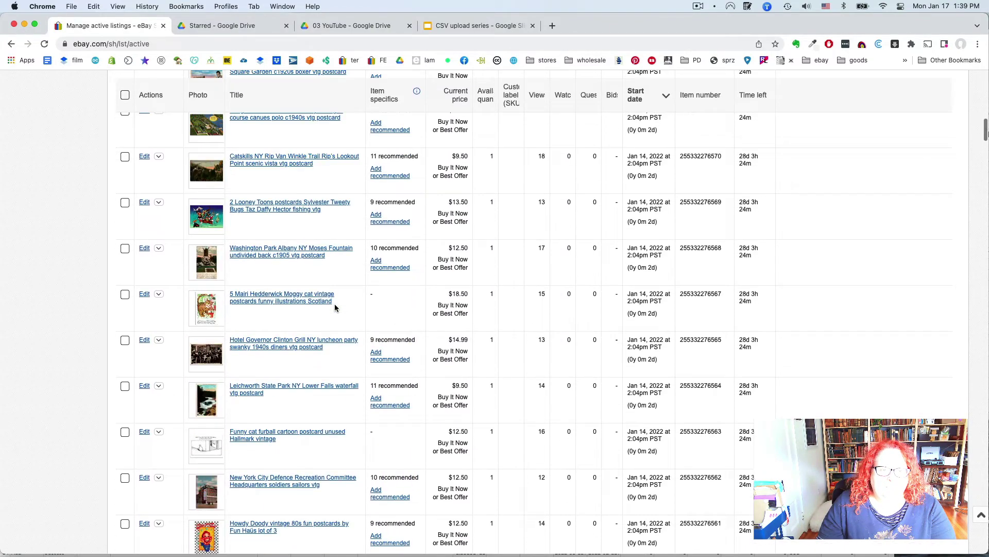
scroll(335, 307, "up", 3)
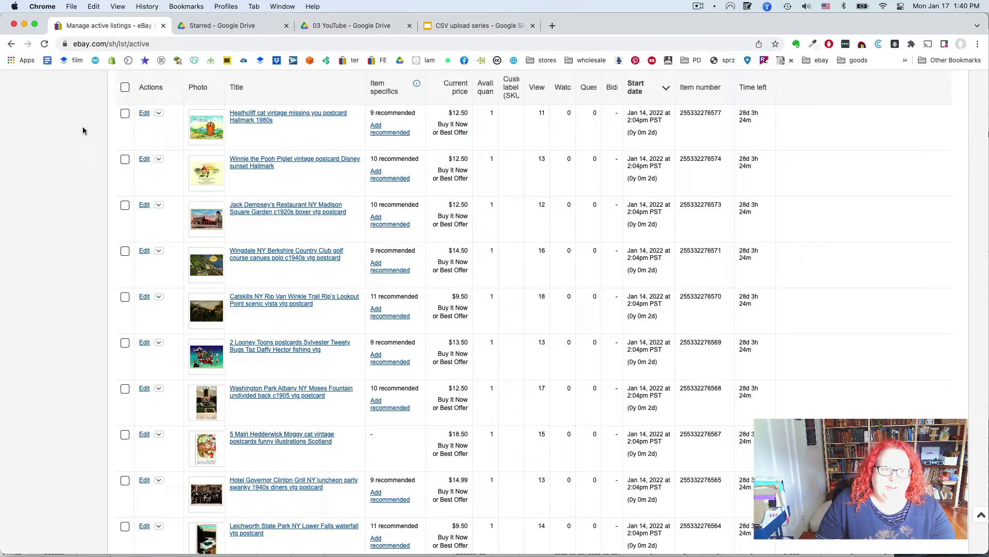
left_click(125, 87)
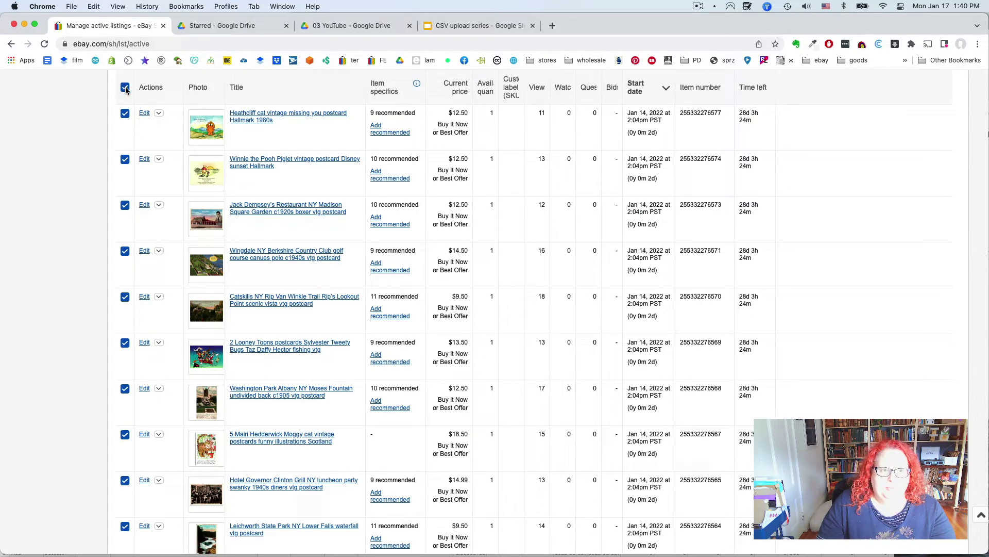
left_click(126, 88)
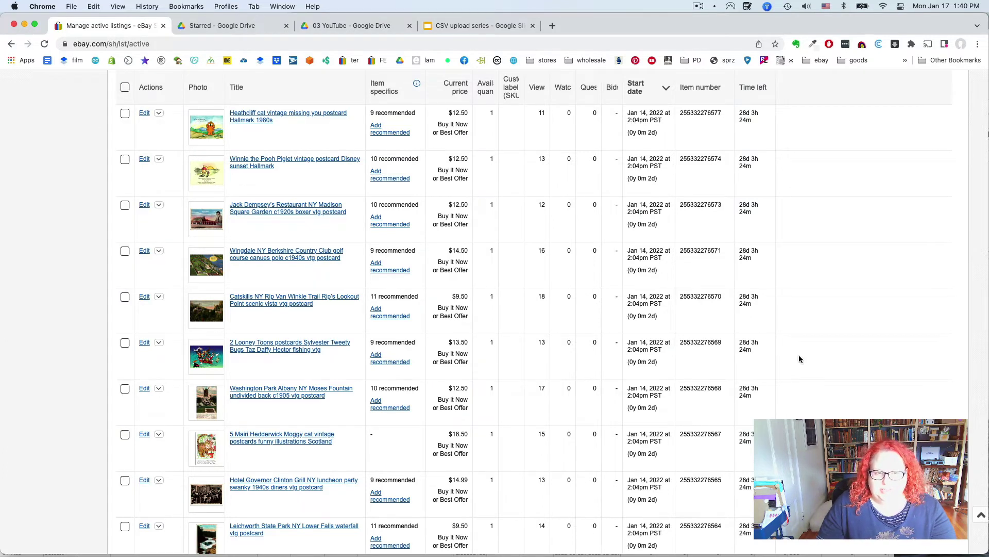